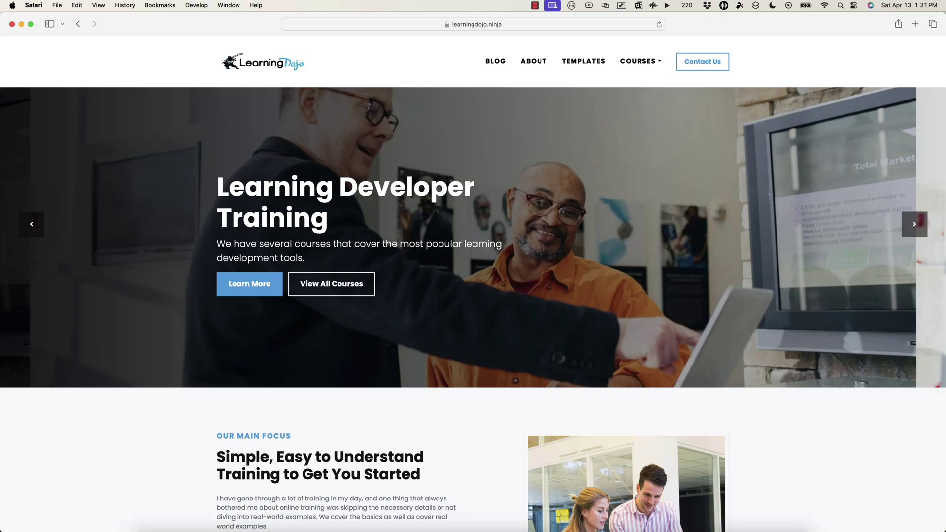
Step: Launch the Camtasia Recorder from the Dock over the Learning Dojo homepage
{"action": "left_click", "coordinate": [765, 516]}
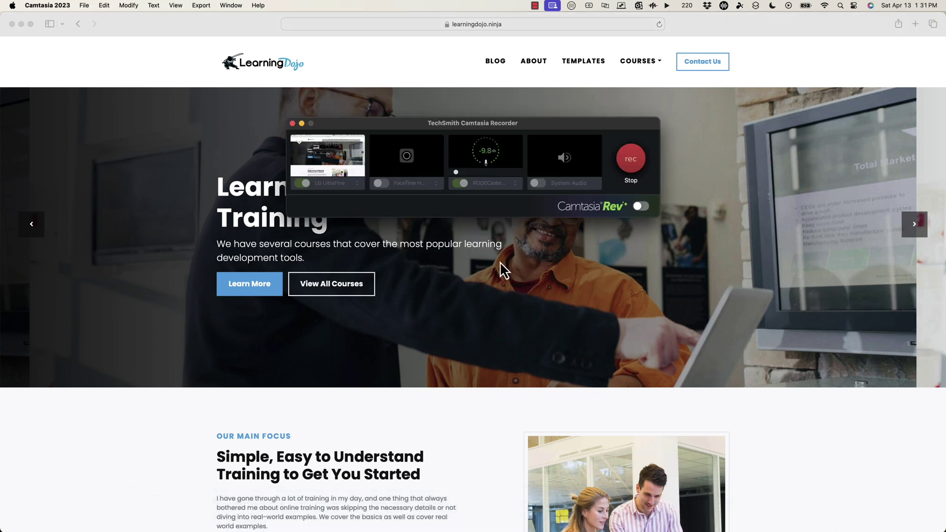
Step: Switch to the Camtasia editor, start an MP4 Batch Export and begin adding a project
{"action": "key", "text": "super+shift+2"}
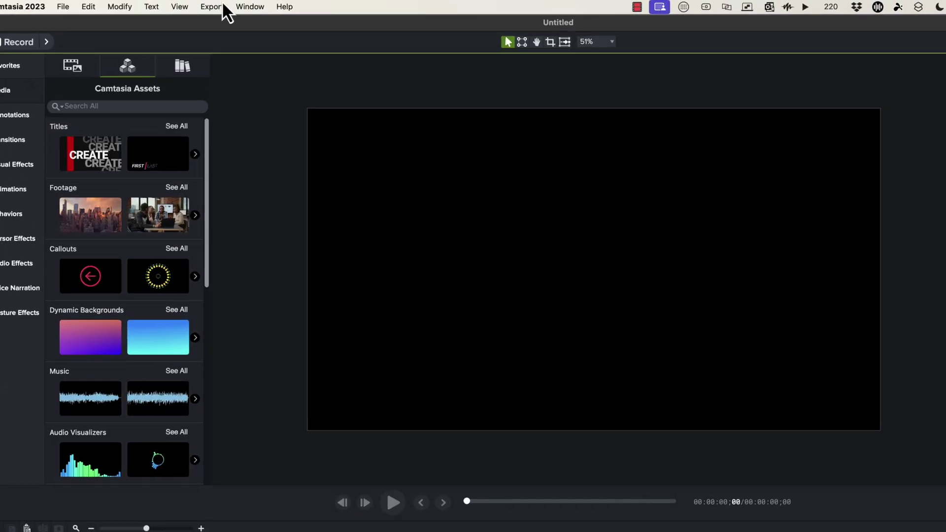
{"action": "left_click", "coordinate": [215, 6]}
{"action": "left_click", "coordinate": [229, 175]}
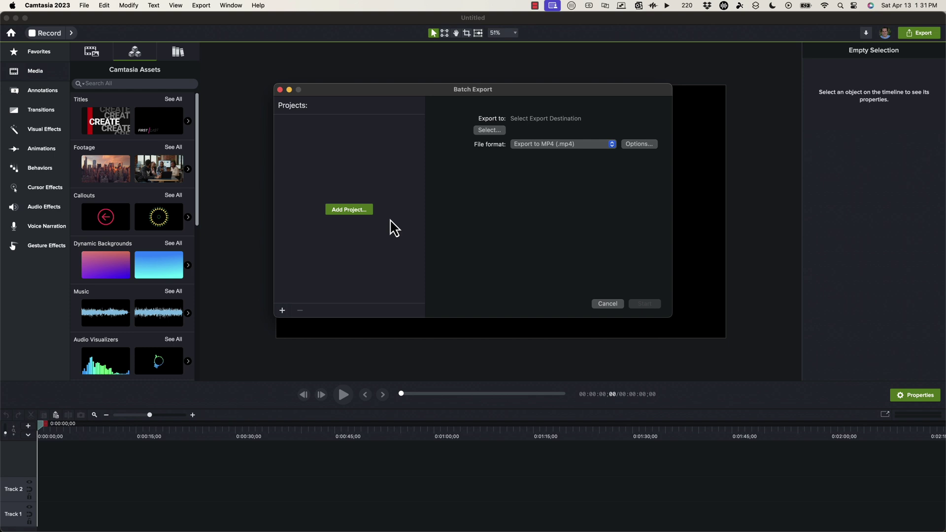
{"action": "left_click", "coordinate": [350, 209]}
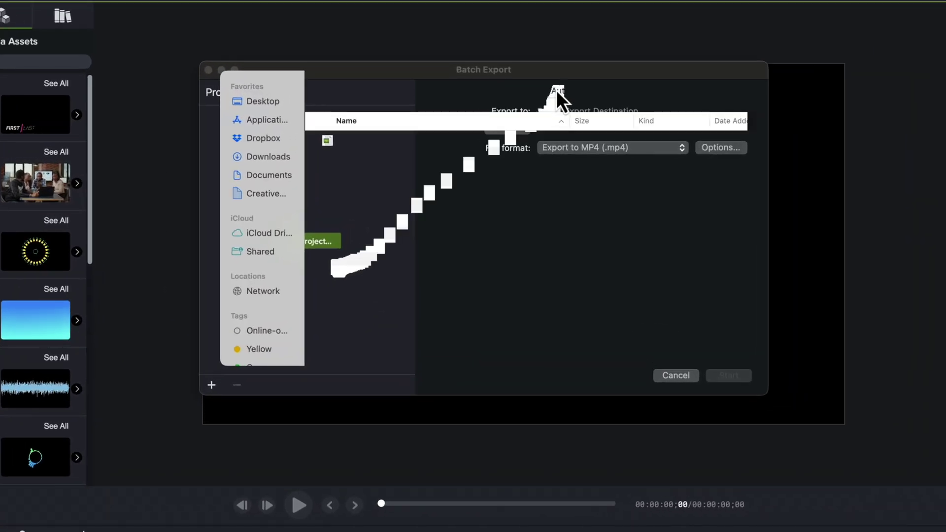
Step: Add 02_02.cmproj from Camtasia Certification > Module 2 > 02_02 - Home Screen to the batch
{"action": "left_click", "coordinate": [557, 90]}
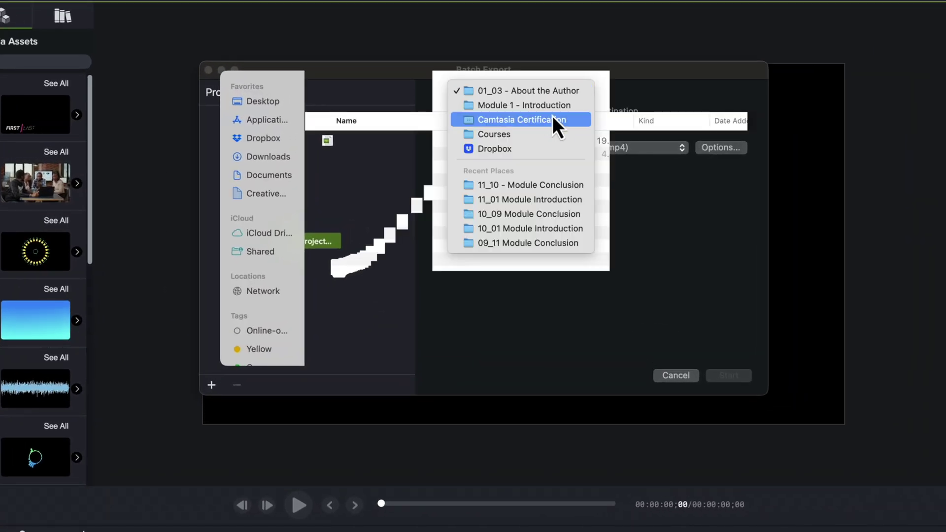
{"action": "left_click", "coordinate": [552, 119]}
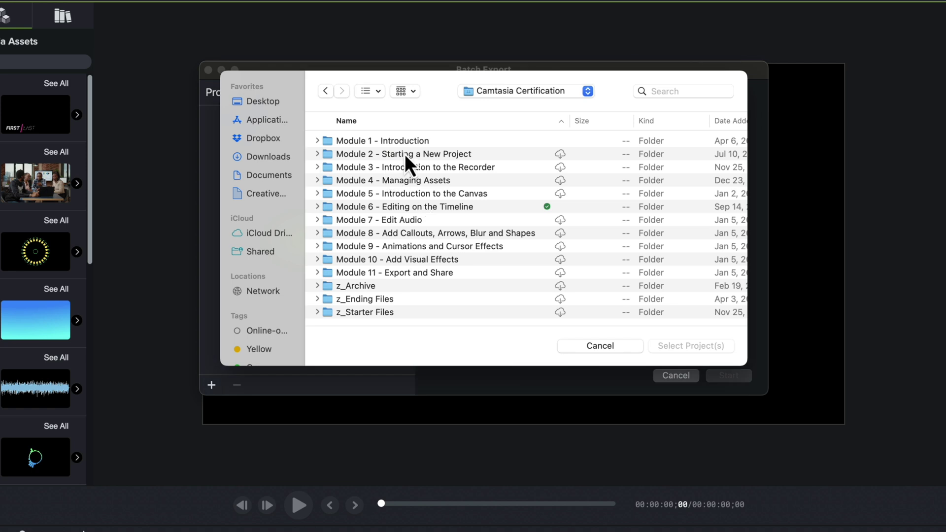
{"action": "double_click", "coordinate": [404, 154]}
{"action": "left_click", "coordinate": [317, 154]}
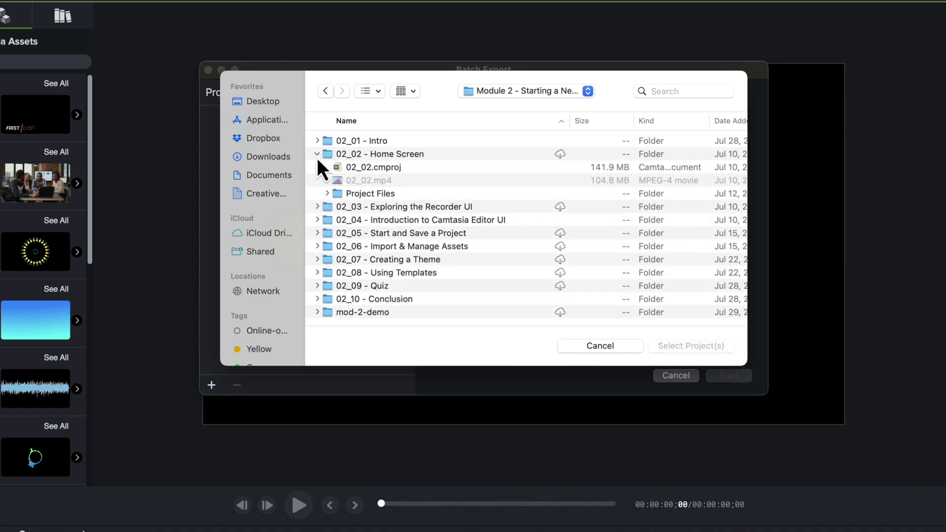
{"action": "left_click", "coordinate": [365, 168]}
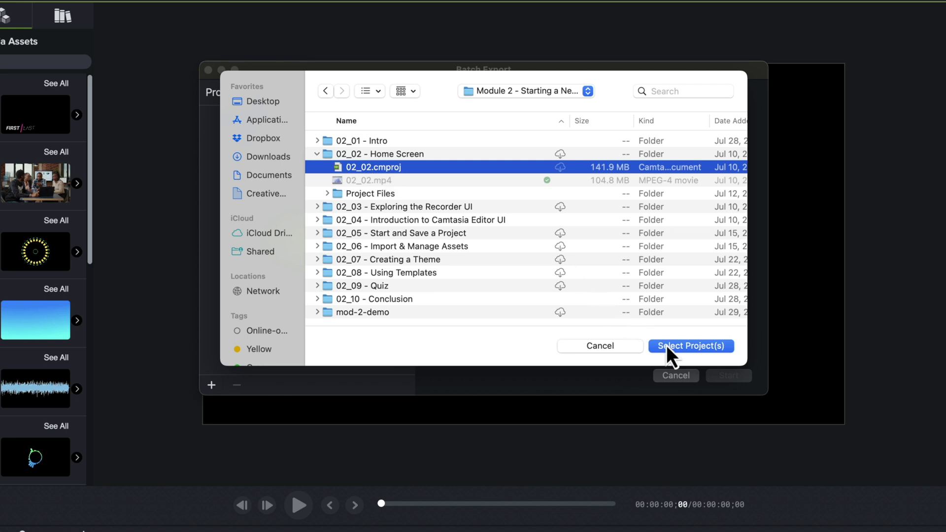
{"action": "left_click", "coordinate": [681, 346]}
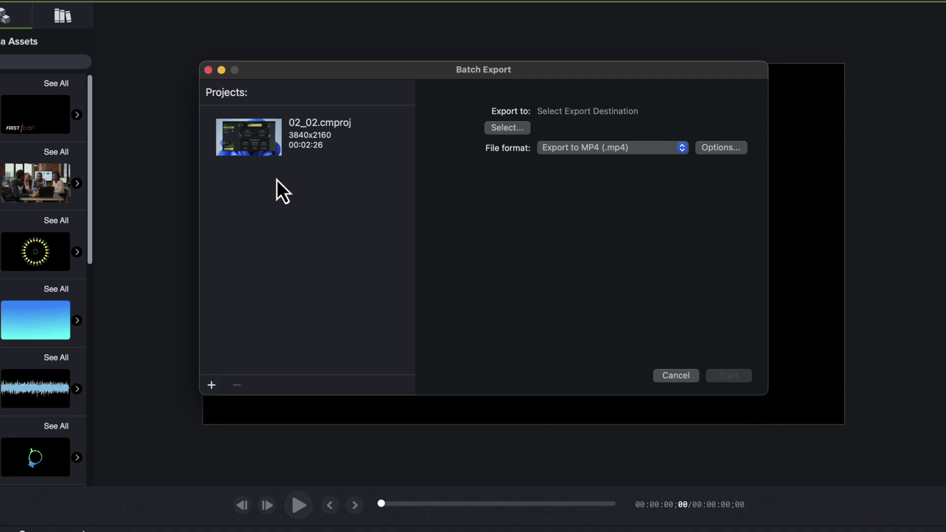
Step: Add 02_03.cmproj and 02_04.cmproj from their Module 2 folders to the batch list
{"action": "left_click", "coordinate": [212, 385]}
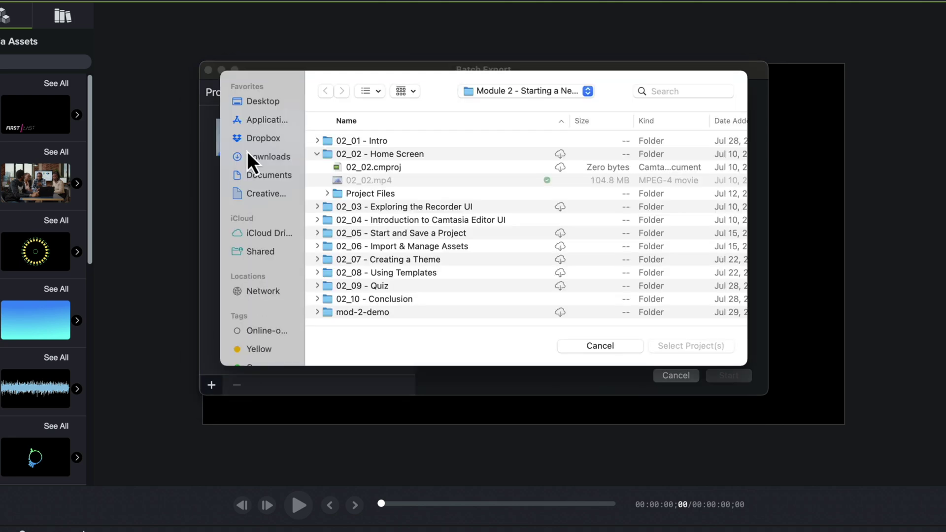
{"action": "left_click", "coordinate": [318, 208]}
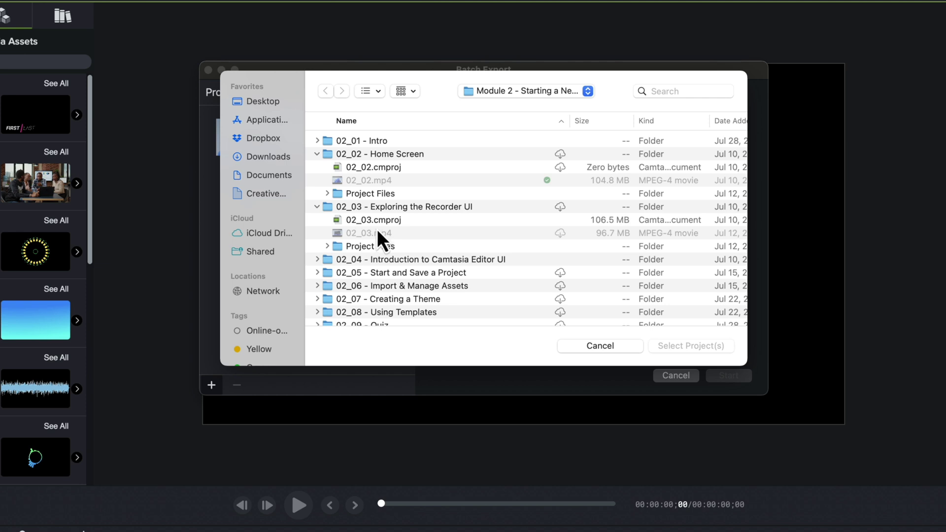
{"action": "left_click", "coordinate": [394, 220]}
{"action": "left_click", "coordinate": [685, 346]}
{"action": "left_click", "coordinate": [317, 259]}
{"action": "left_click", "coordinate": [342, 270]}
{"action": "left_click", "coordinate": [656, 346]}
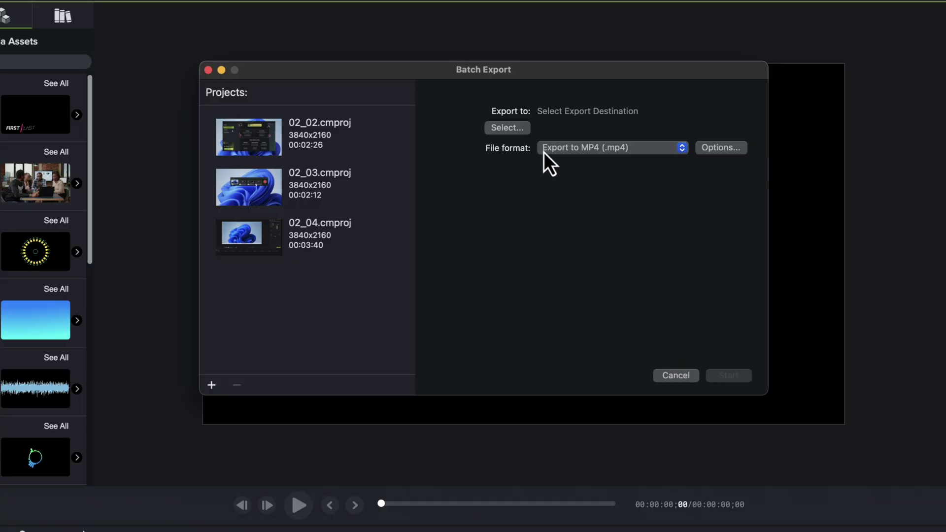
{"action": "left_click", "coordinate": [514, 129]}
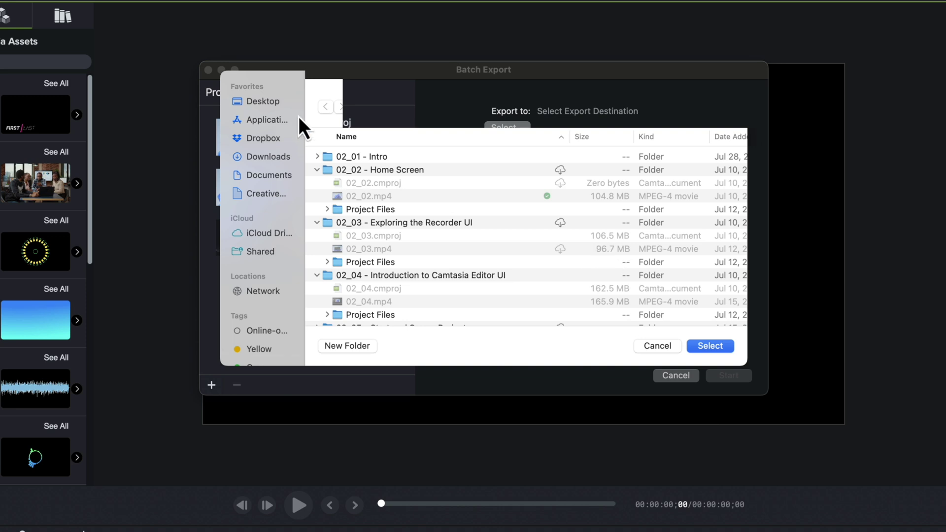
Step: Set the export destination to the Desktop and keep the file format as MP4
{"action": "left_click", "coordinate": [279, 102]}
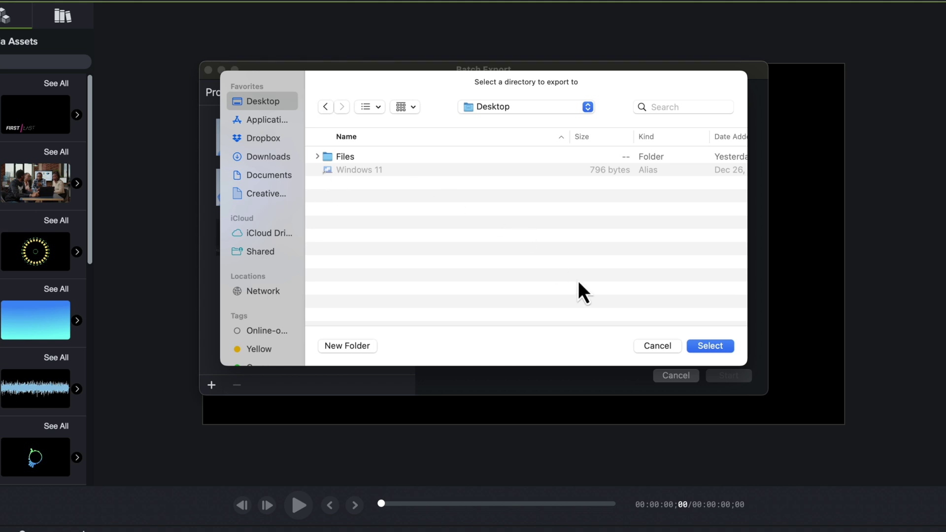
{"action": "left_click", "coordinate": [709, 346]}
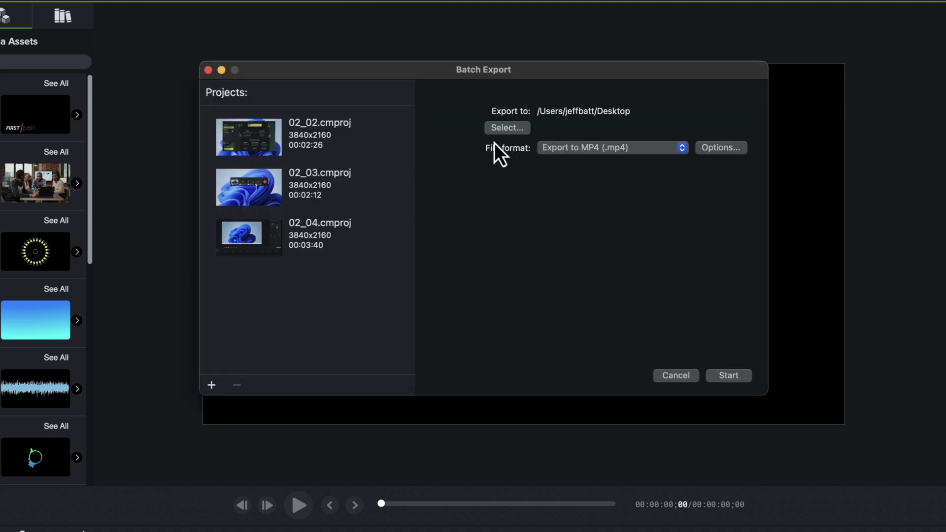
{"action": "left_click", "coordinate": [638, 148]}
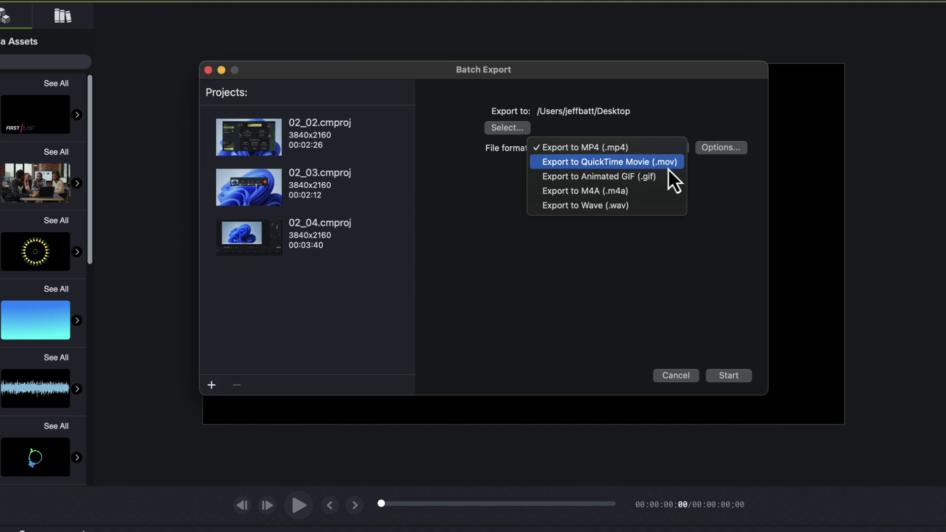
{"action": "left_click", "coordinate": [717, 145]}
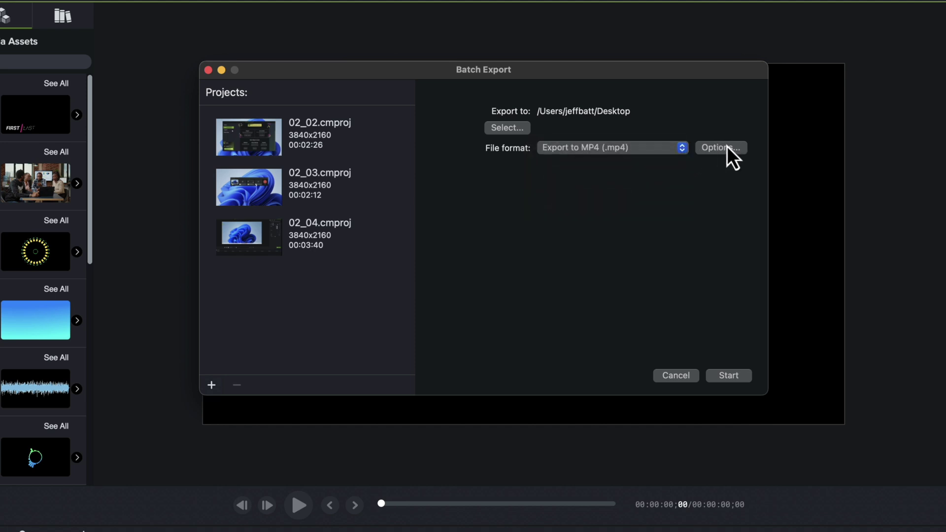
Step: Leave the advanced MP4 options at Streaming and start exporting the three projects
{"action": "left_click", "coordinate": [727, 148]}
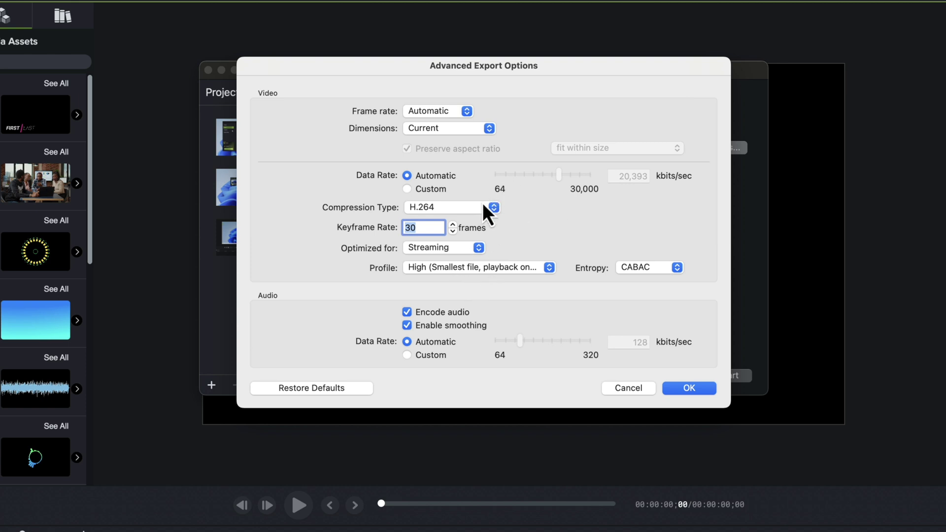
{"action": "left_click", "coordinate": [463, 251]}
{"action": "left_click", "coordinate": [515, 246]}
{"action": "left_click", "coordinate": [688, 389]}
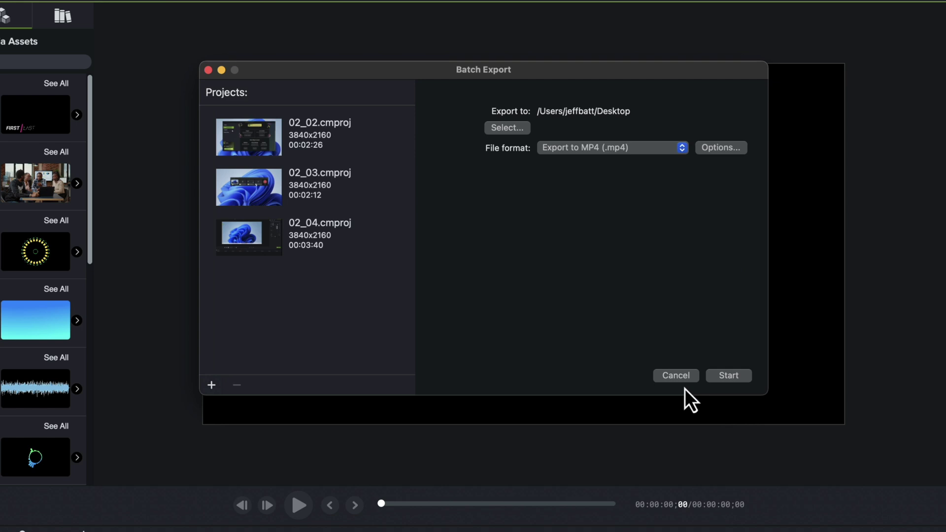
{"action": "left_click", "coordinate": [718, 378]}
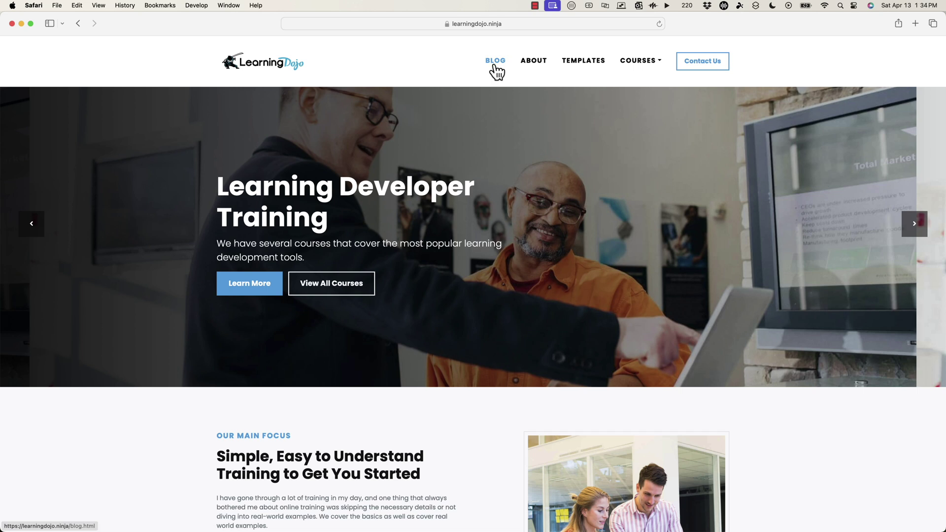
{"action": "left_click", "coordinate": [501, 69]}
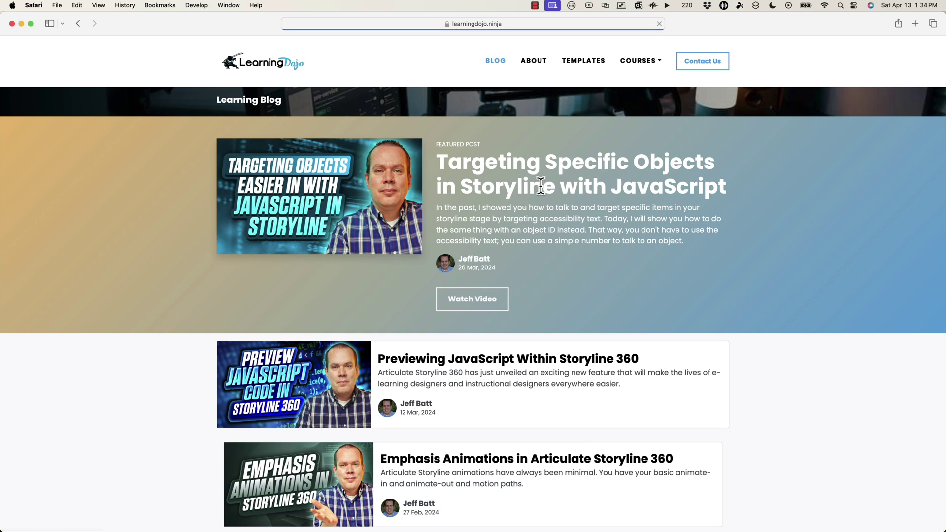
{"action": "left_click", "coordinate": [601, 63]}
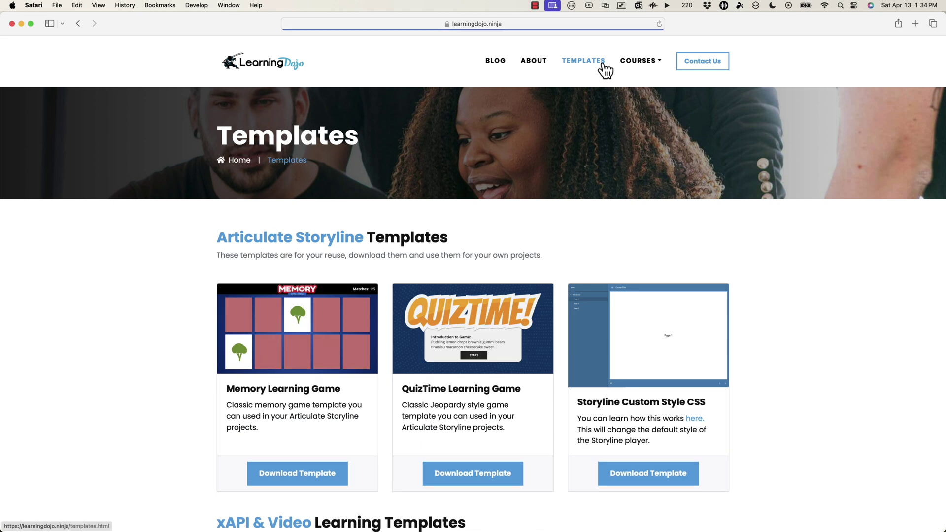
{"action": "left_click", "coordinate": [637, 63]}
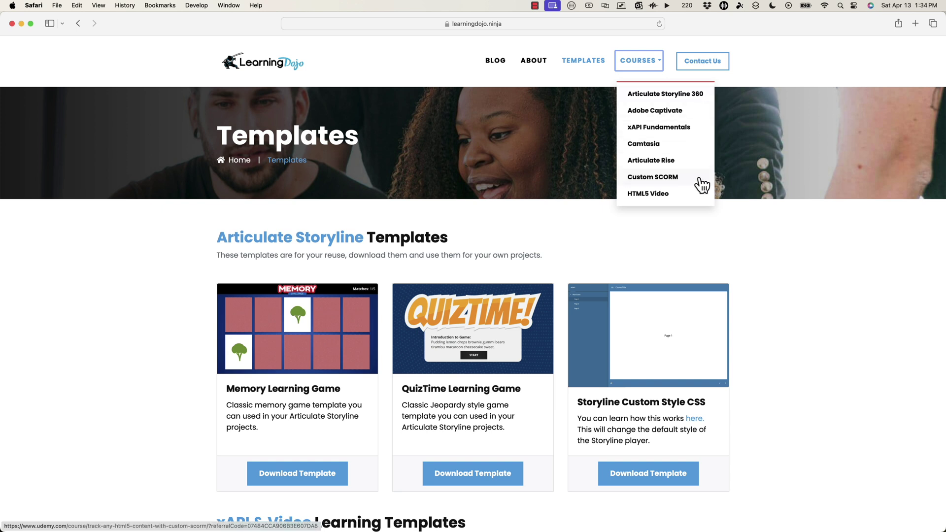
{"action": "left_click", "coordinate": [291, 82]}
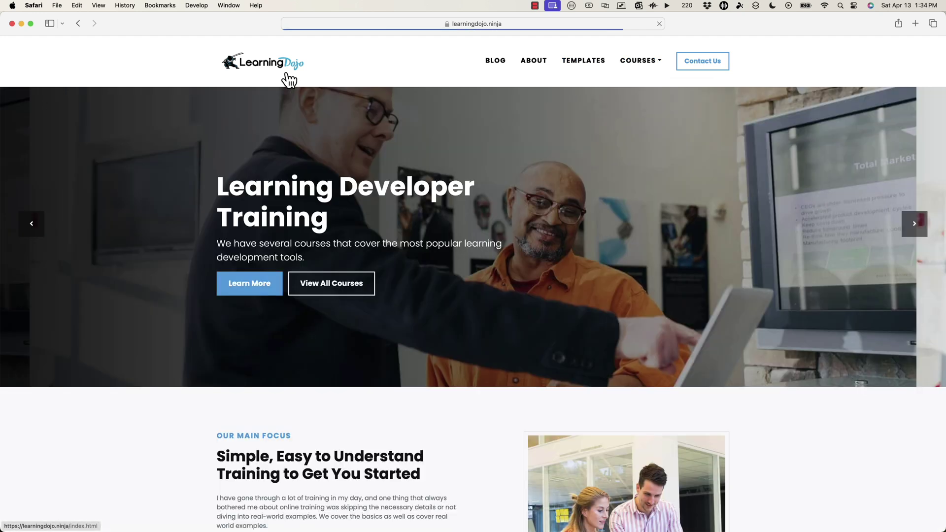